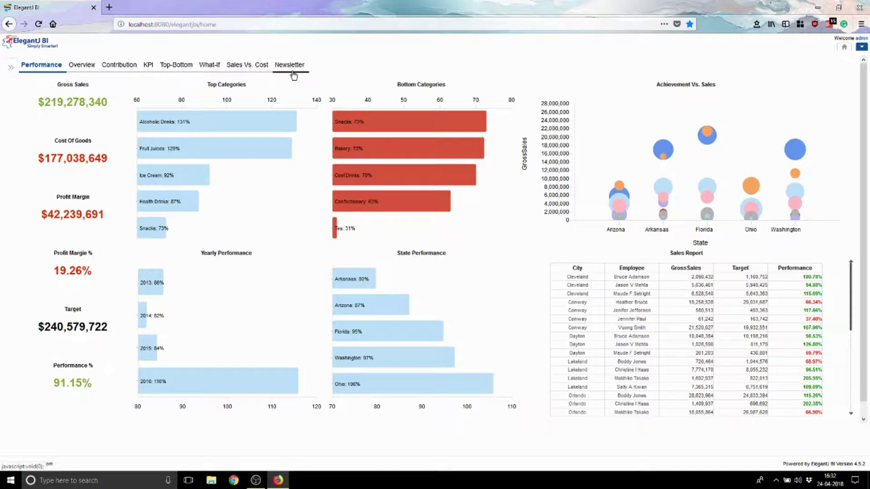
- View the Newsletter page of the home dashboard and briefly reveal the side navigation pane
click(292, 73)
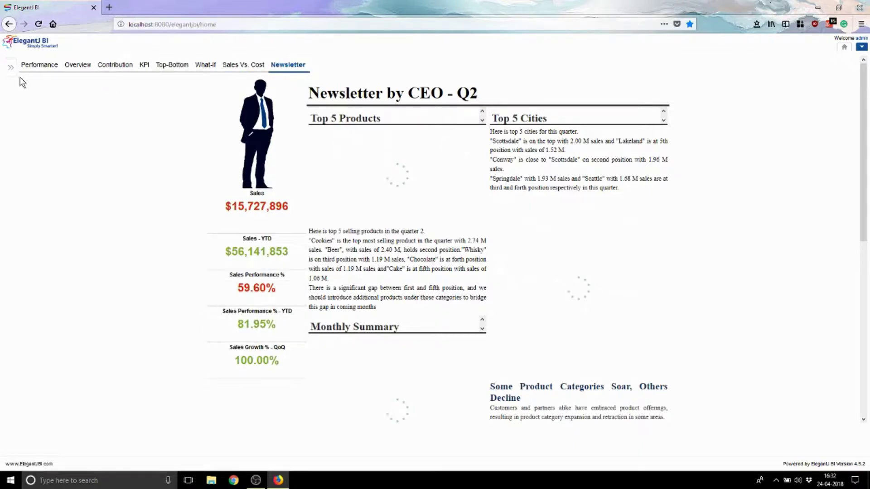
click(9, 68)
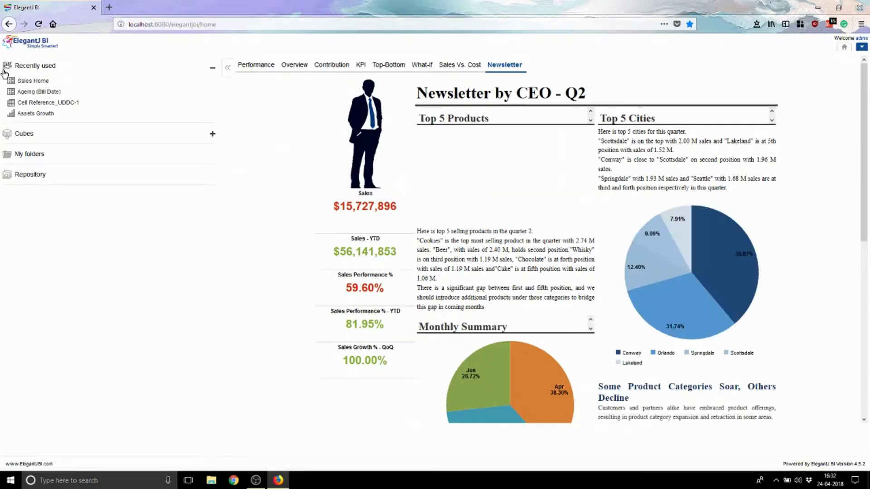
click(228, 68)
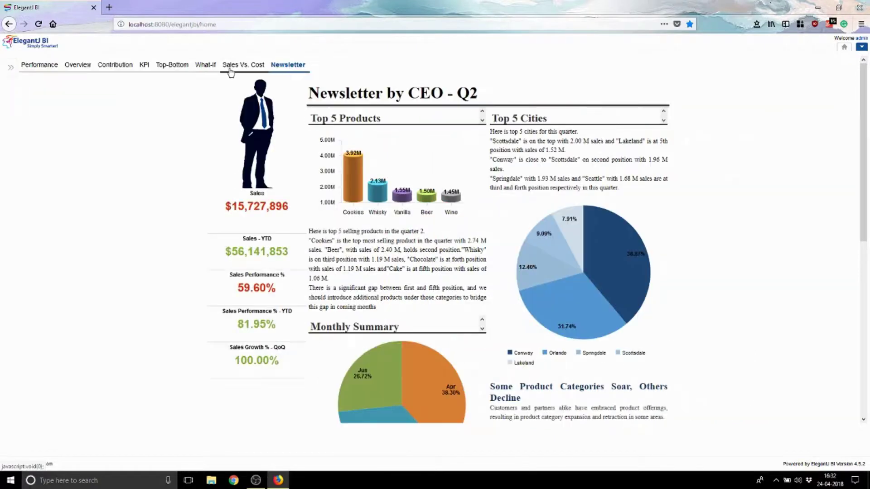
- Open the Sales Home dashboard from the Demo App folder in the repository
click(11, 68)
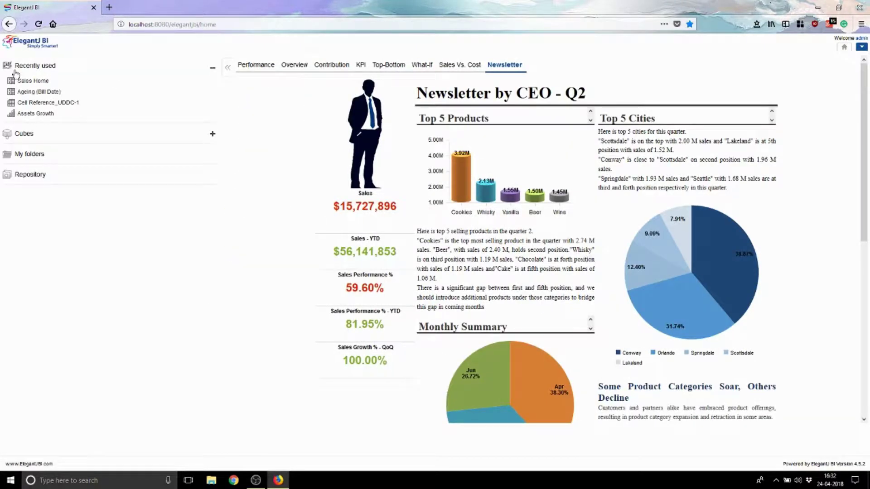
click(27, 175)
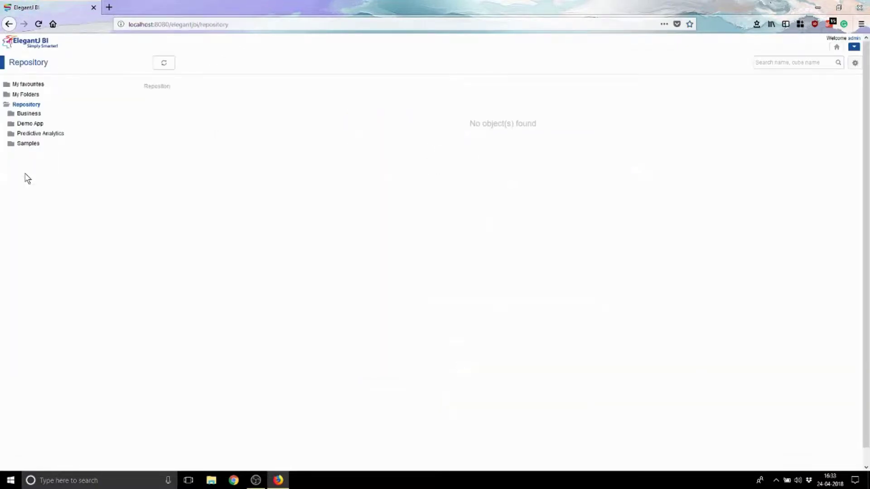
click(31, 124)
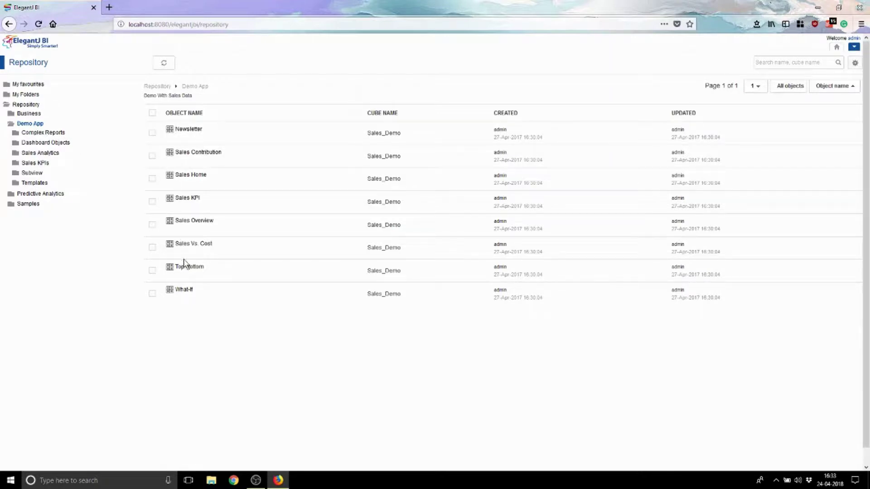
click(197, 180)
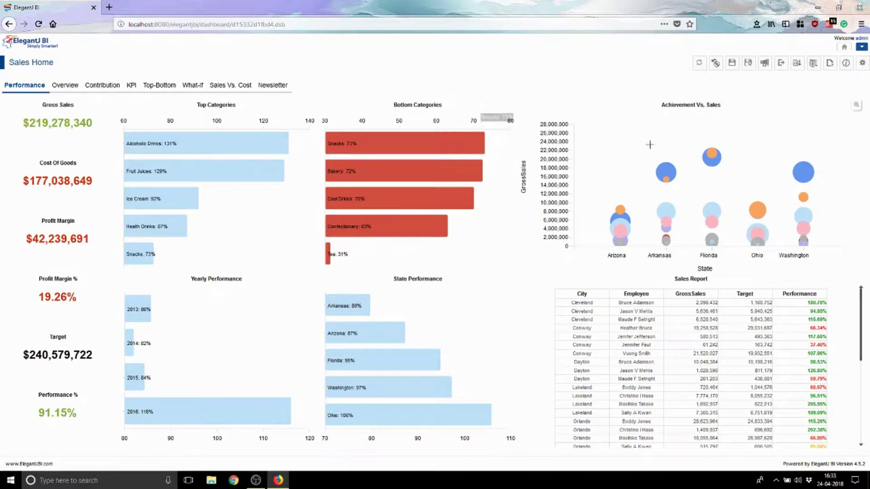
- Return to the home page and reopen Sales Home from the repository's Demo App folder
click(849, 48)
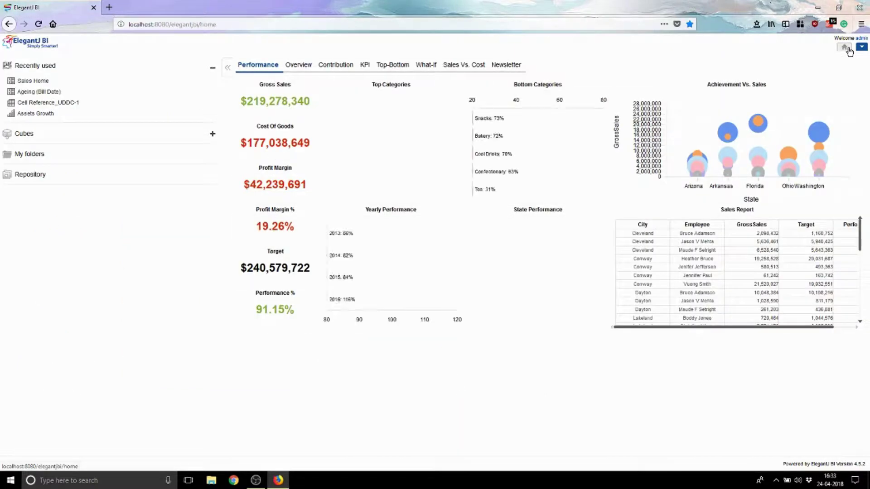
click(228, 68)
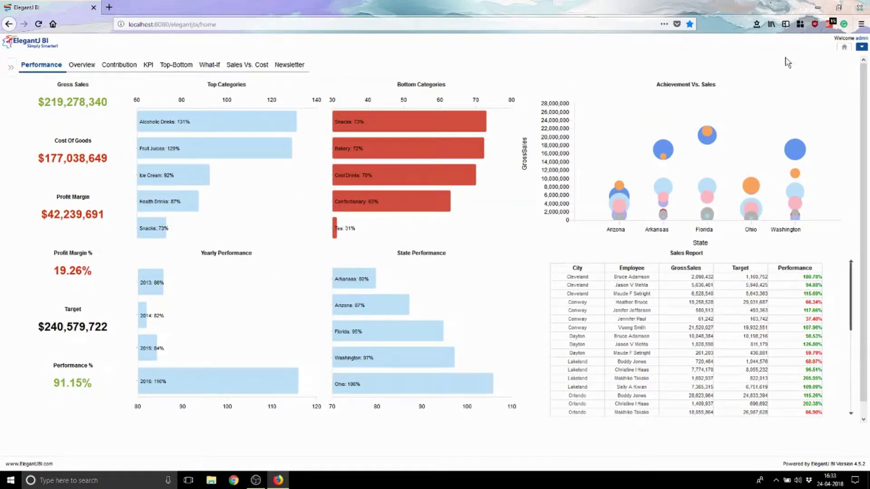
click(11, 67)
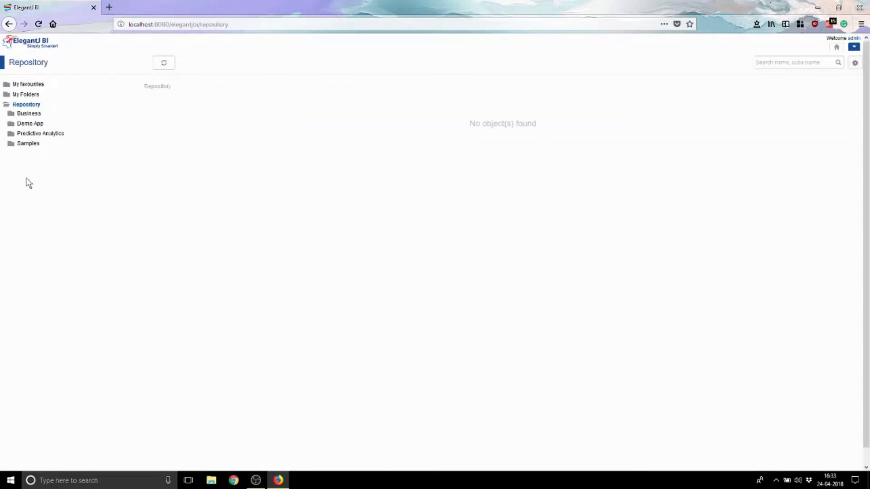
click(36, 124)
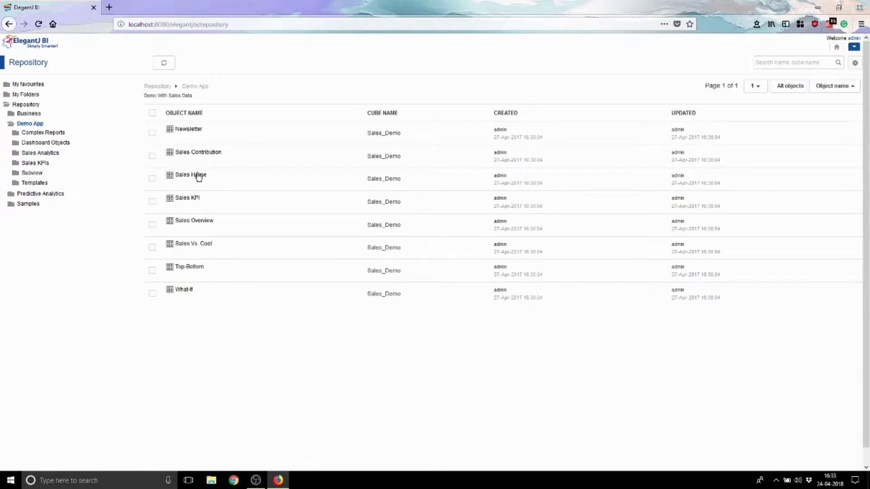
click(199, 177)
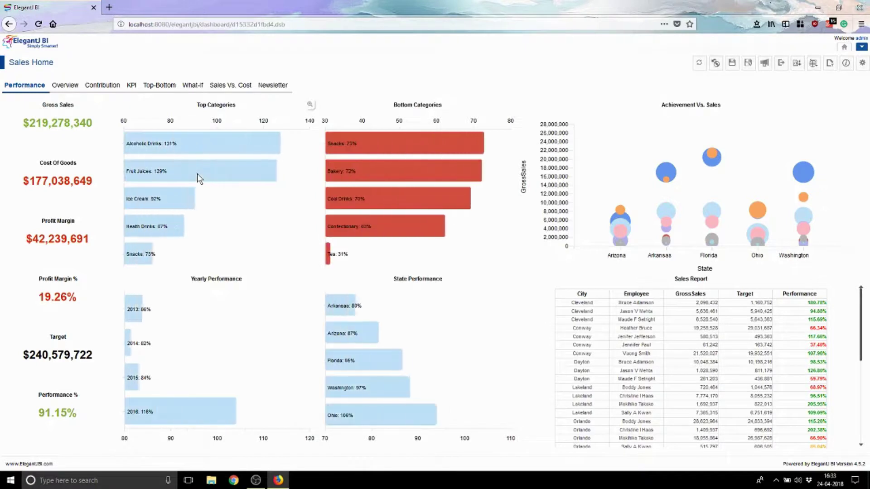
- Start a new crosstab using the Sales_Demo cube, searching the cube list for "sales"
click(863, 47)
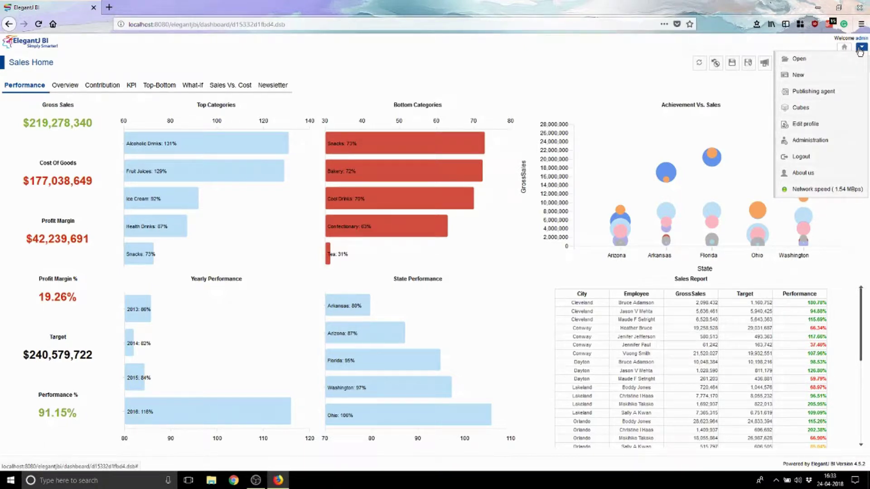
mouse_move(808, 58)
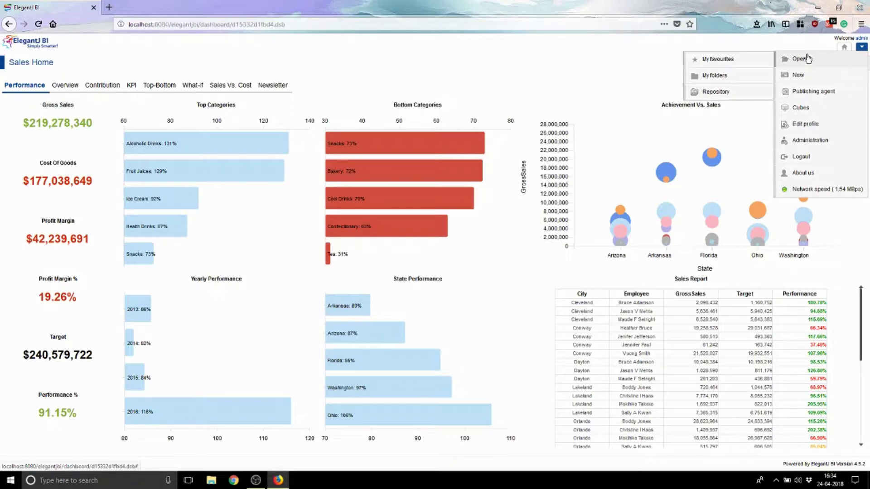
mouse_move(805, 80)
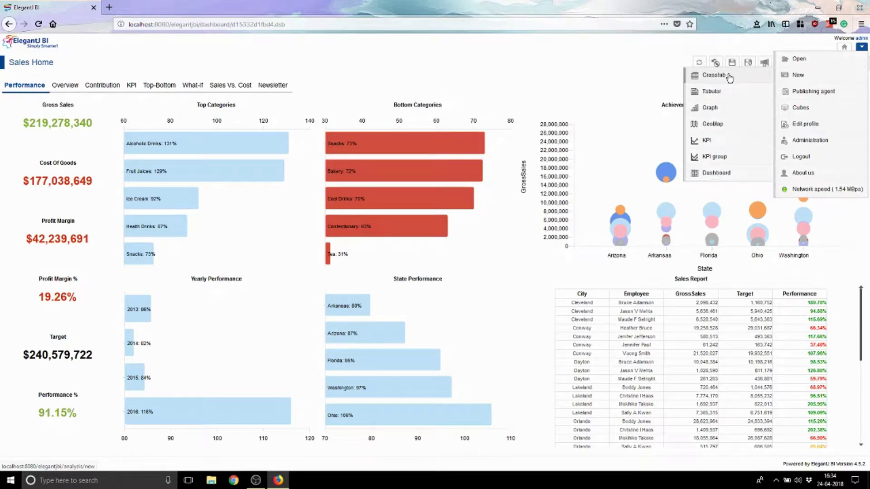
click(728, 75)
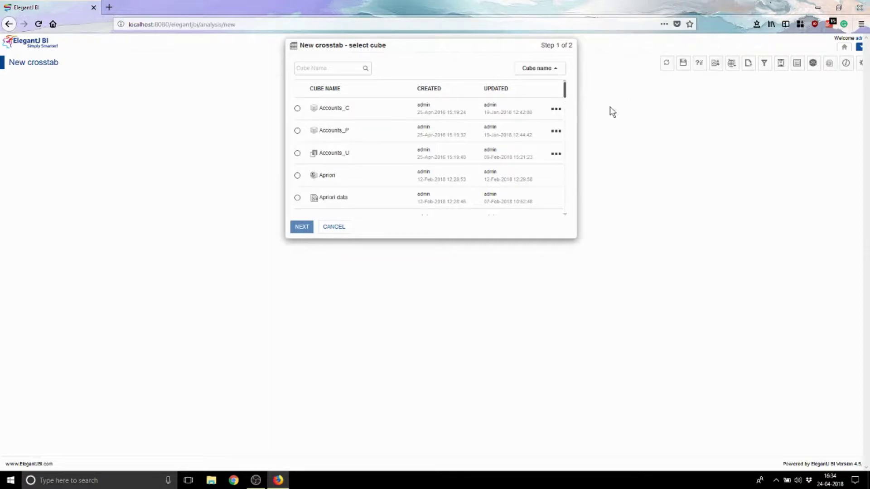
drag(565, 96, 569, 139)
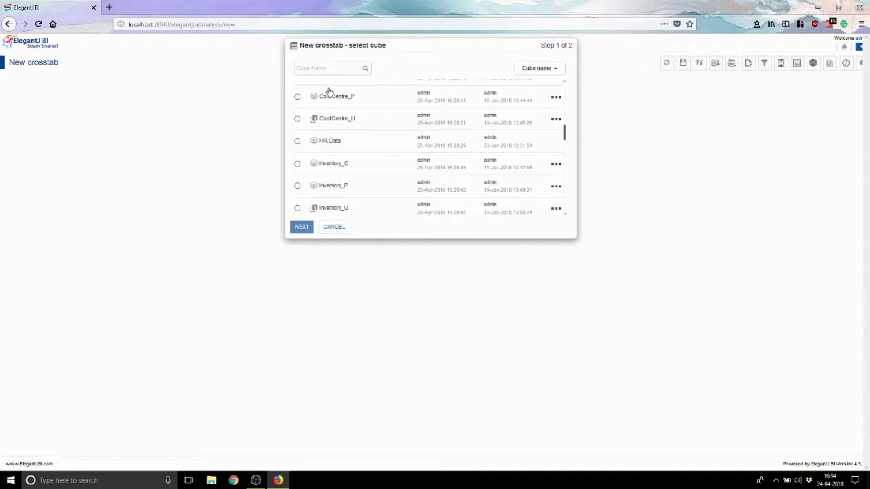
click(309, 67)
text(sales)
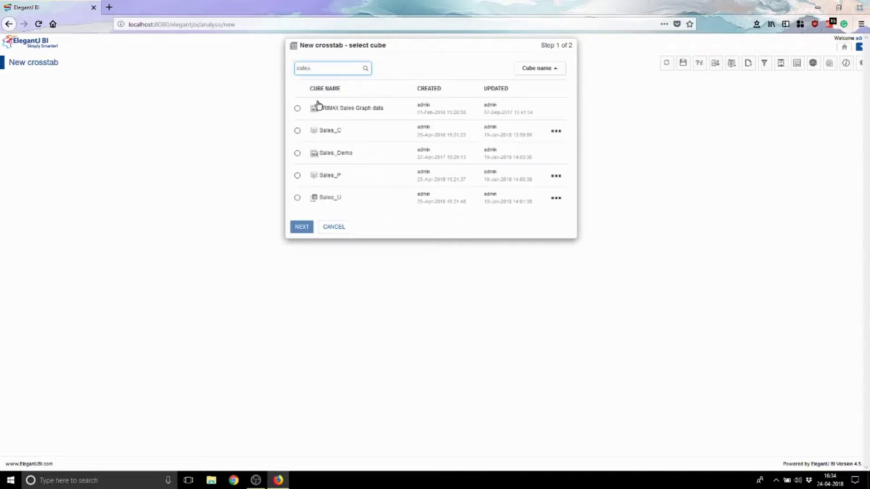
click(297, 153)
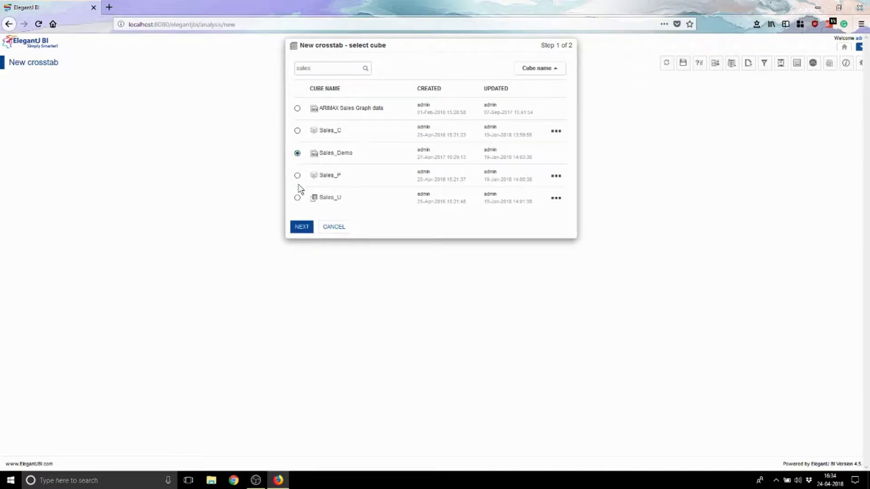
click(300, 226)
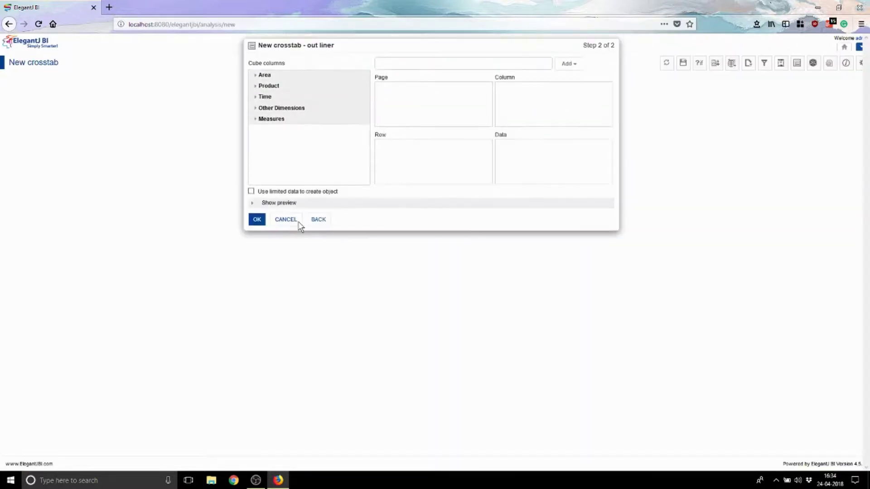
- Place City in the crosstab's Row section and GrossSales in its Data section
click(264, 76)
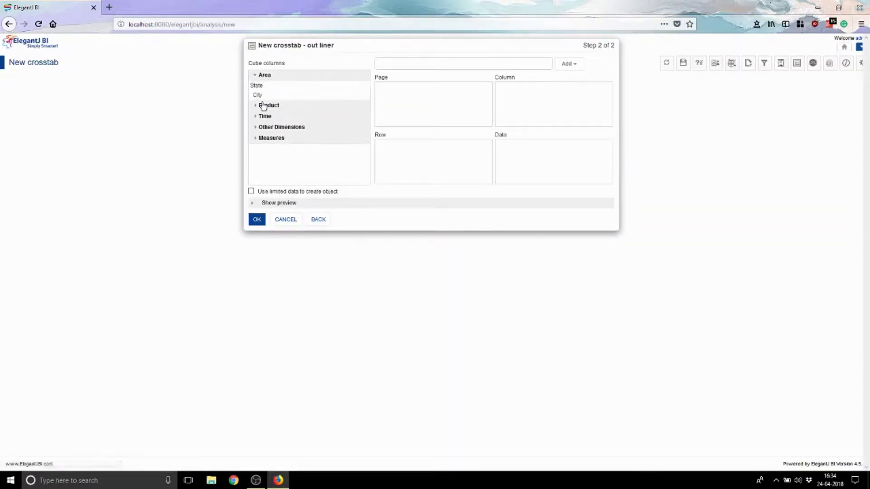
drag(262, 99, 450, 156)
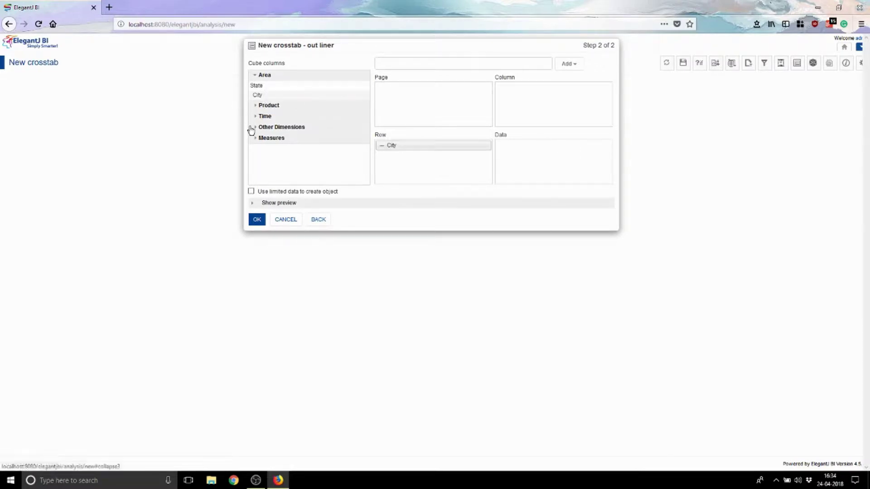
click(260, 139)
click(540, 172)
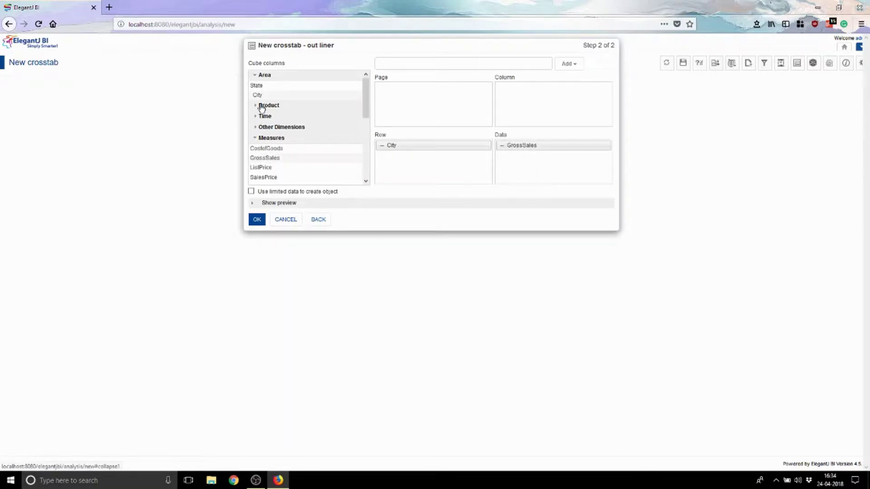
drag(259, 179, 409, 147)
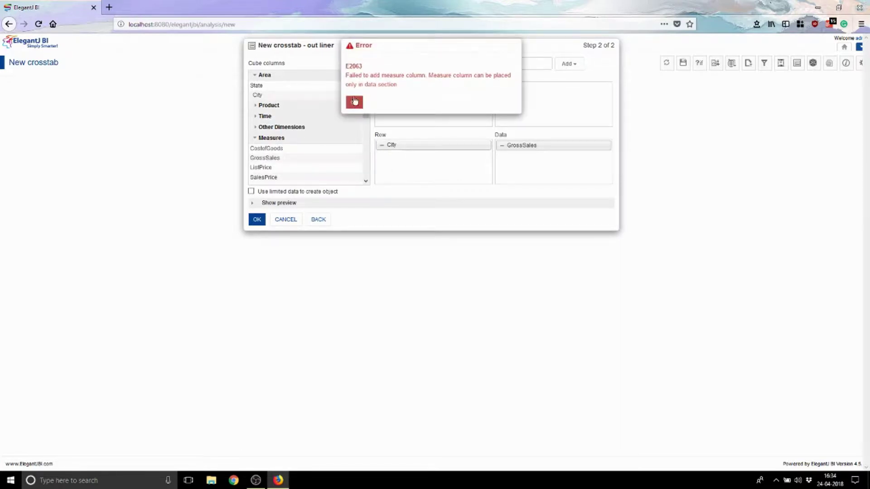
click(354, 103)
- Place Month from the Time dimension in the Column section and generate the crosstab
click(267, 116)
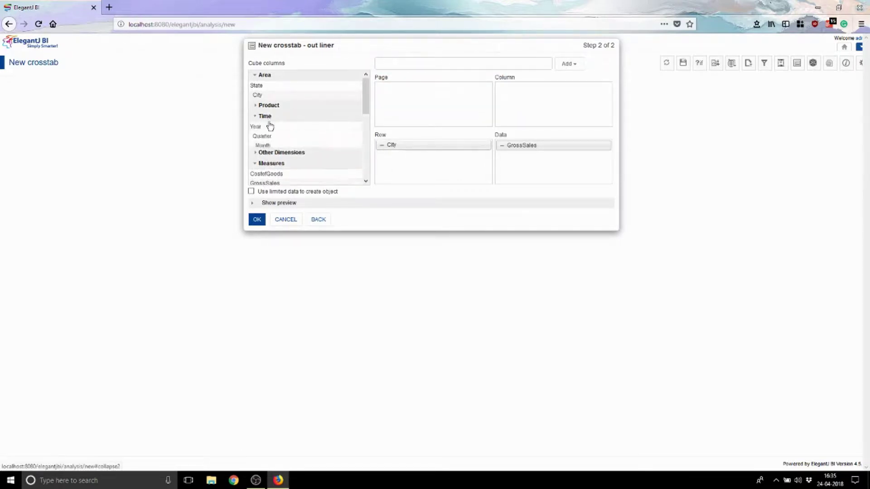
drag(263, 151, 536, 107)
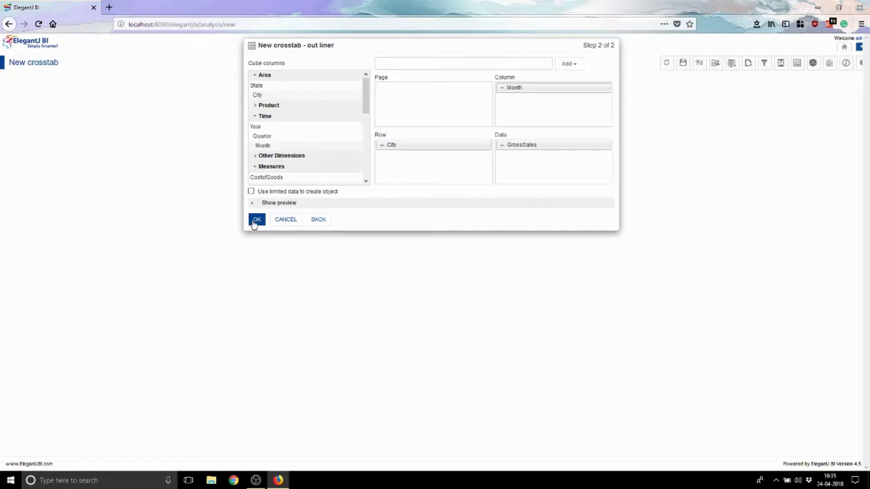
click(254, 221)
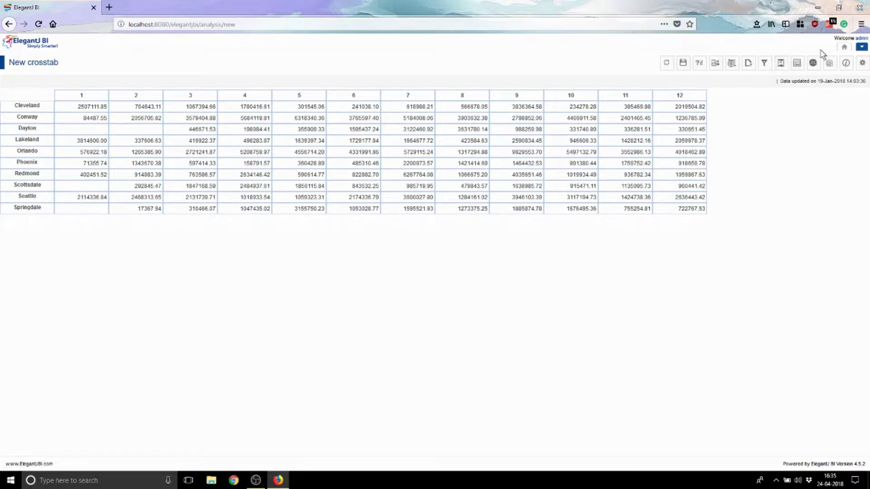
- Leave the crosstab, open the Sales Home dashboard from the Demo App folder, and view its Sales Report separately before returning
click(844, 47)
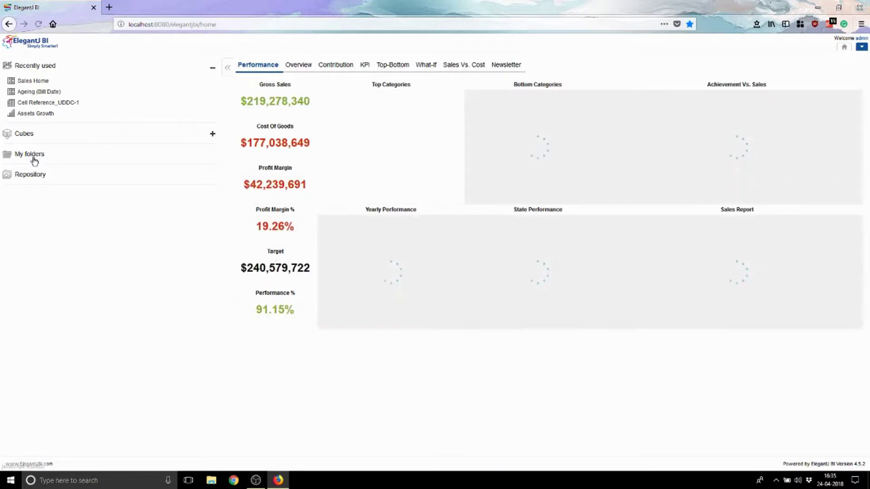
click(23, 176)
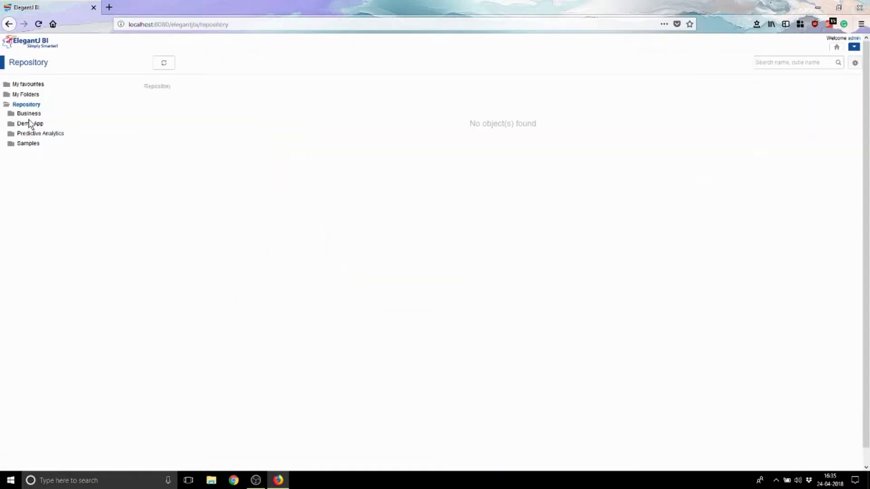
click(29, 124)
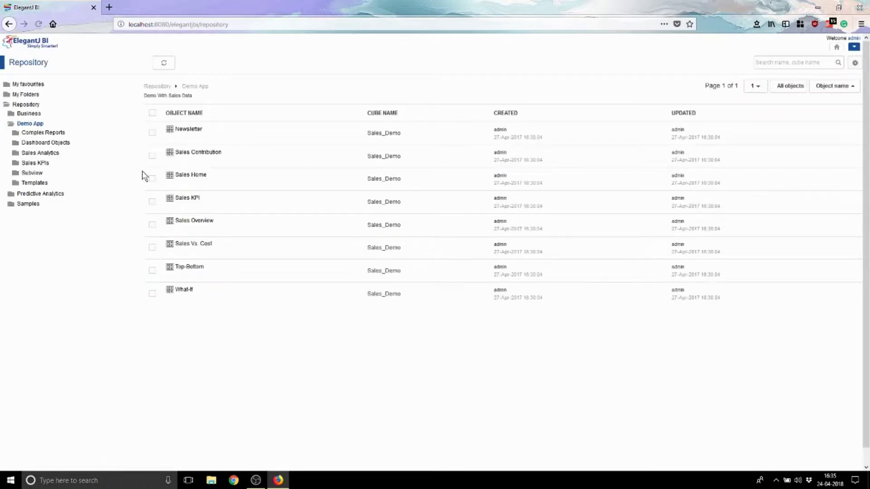
click(184, 178)
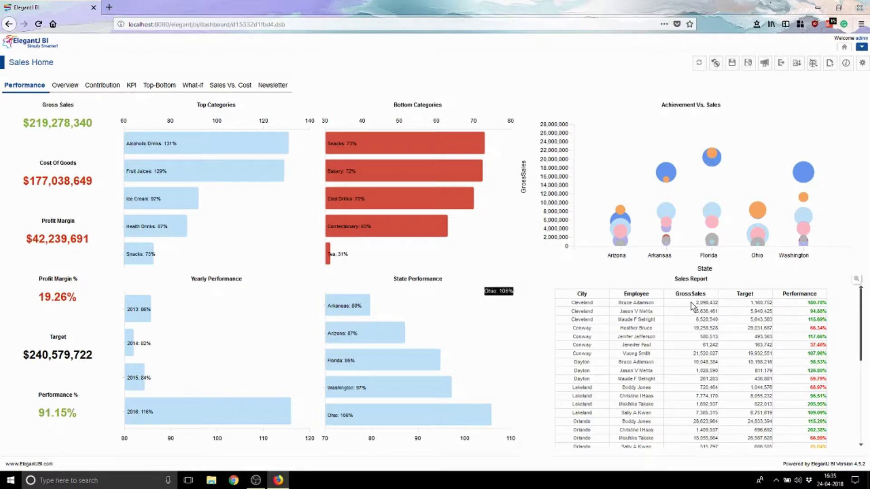
click(856, 281)
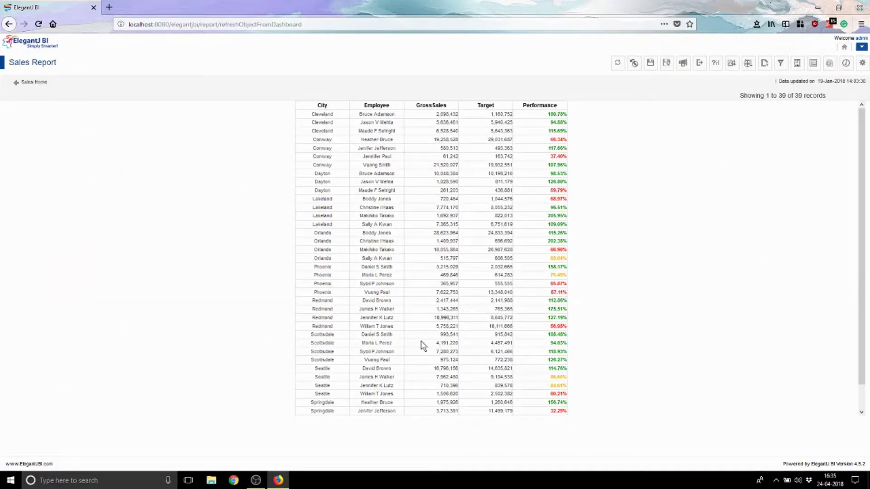
click(38, 86)
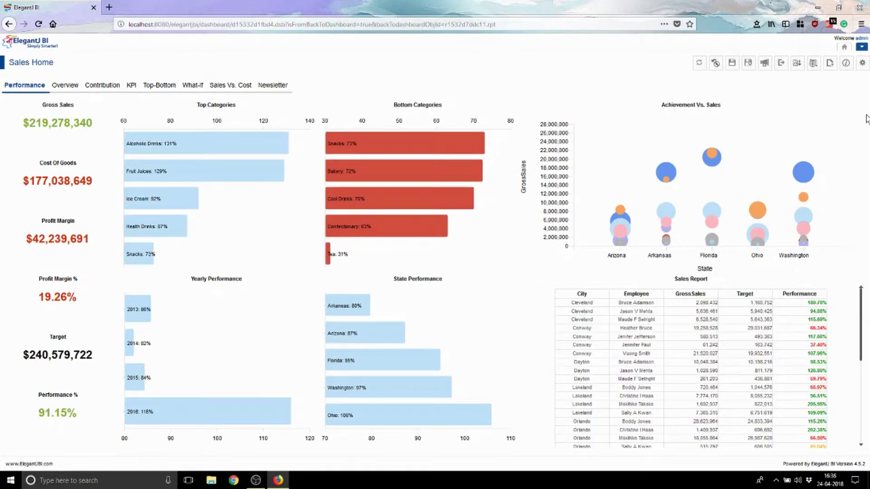
- Open the Sales Home dashboard in design mode
click(863, 65)
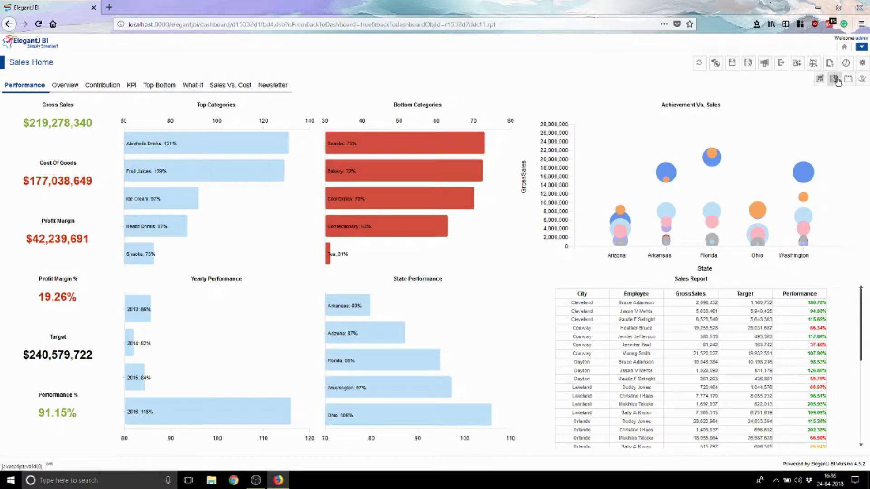
click(864, 83)
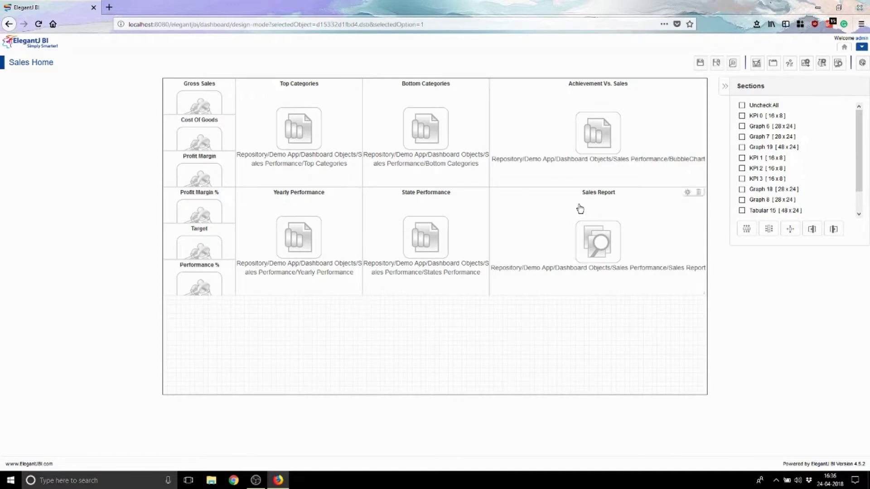
- Preview the Sales Home dashboard and check its PDF page setup, closing the setup without changing anything
click(730, 66)
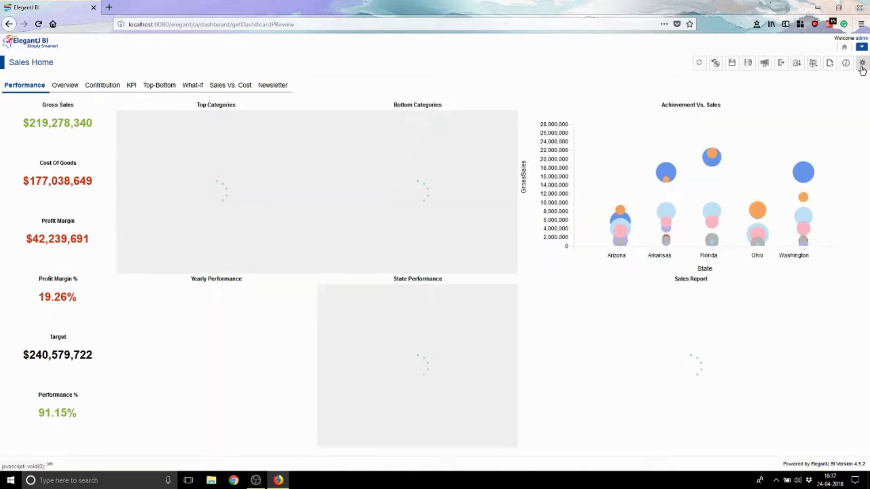
click(861, 66)
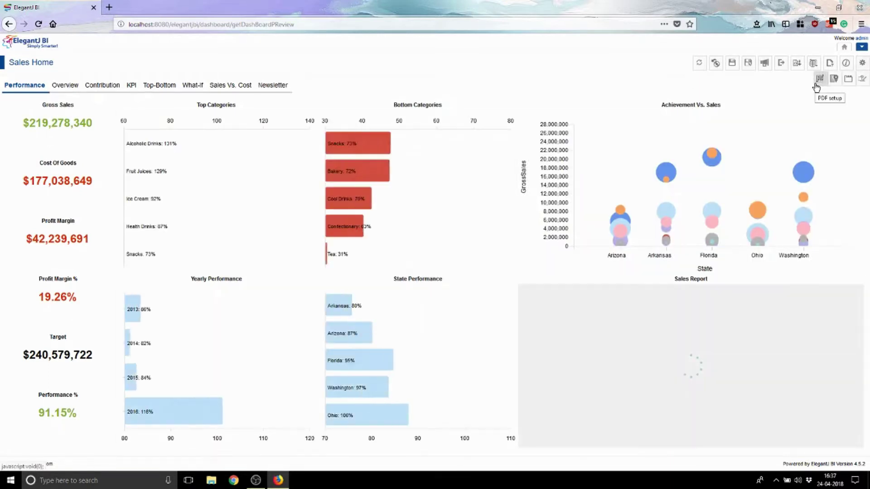
click(816, 85)
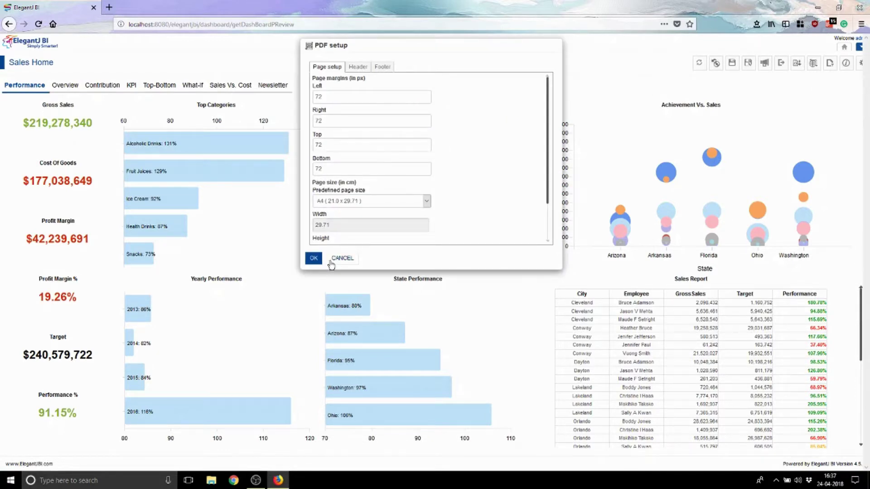
click(330, 262)
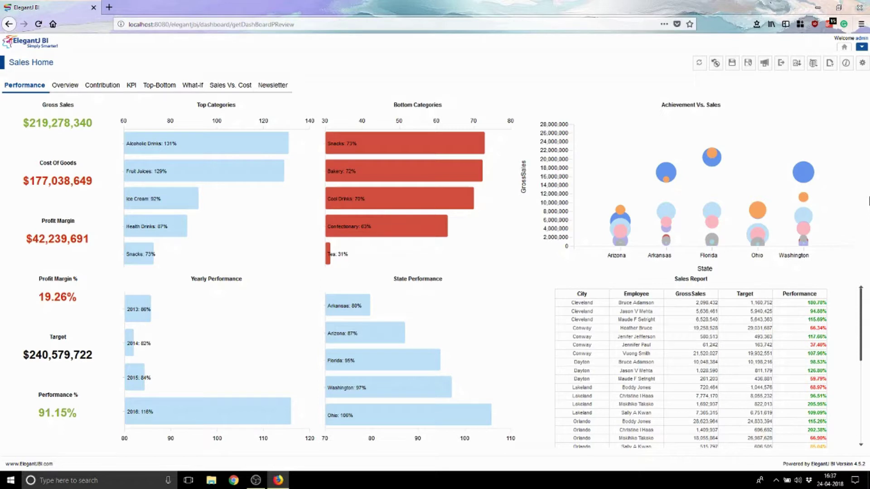
- View the general object information of the Sales Home dashboard and close it
click(848, 72)
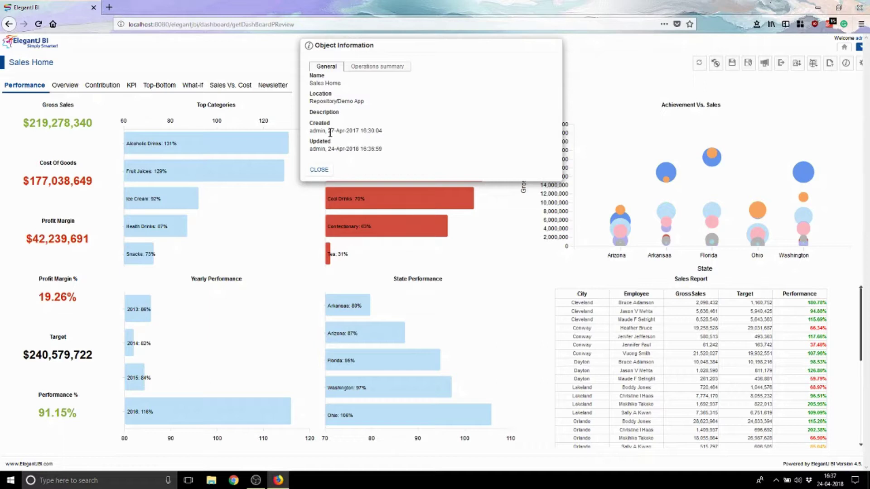
click(318, 170)
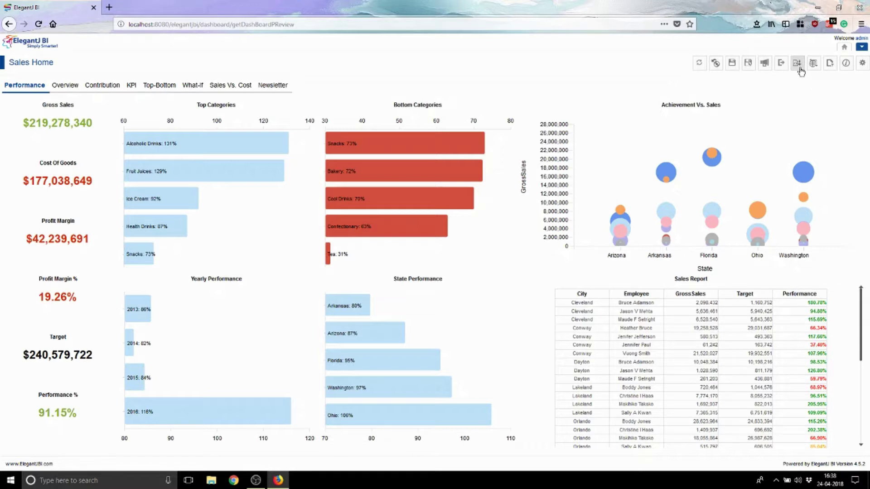
- Check the dashboard's global variables and its retrieval parameters, cancelling out of both dialogs
click(813, 63)
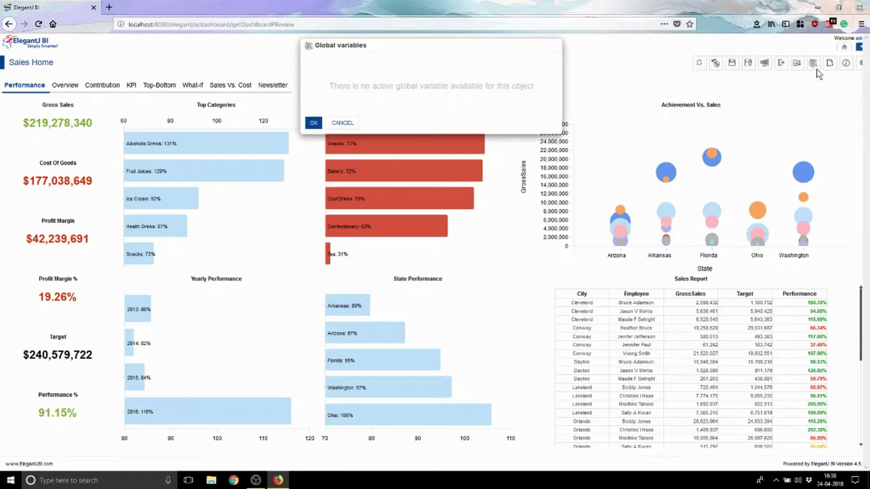
click(342, 122)
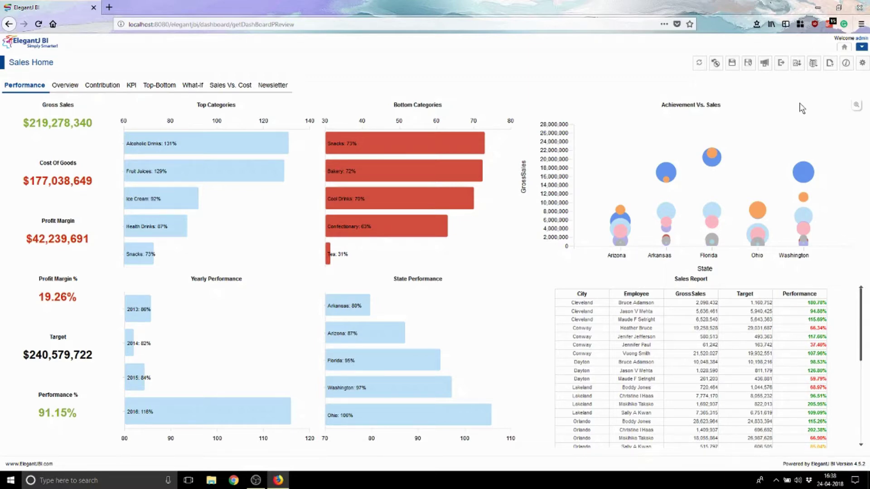
click(799, 63)
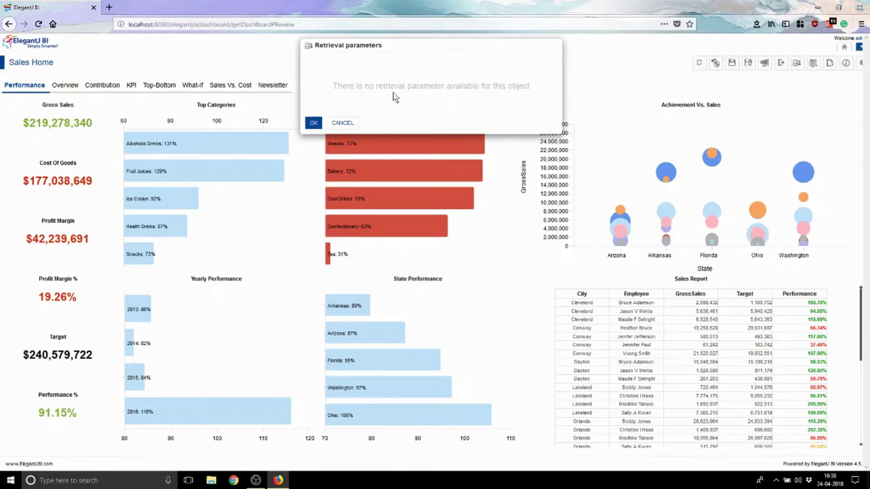
click(341, 123)
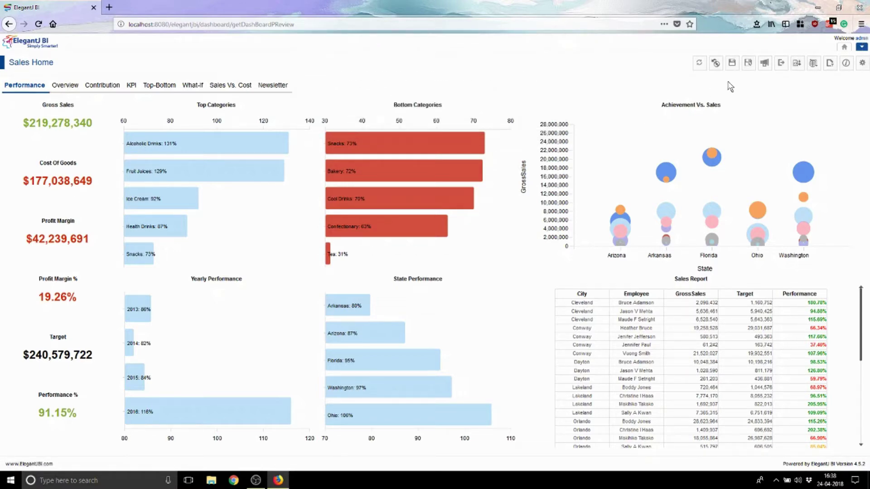
- Export the Sales Home dashboard as PDF, view Sales_Home.pdf in Adobe Acrobat Reader DC, and close the reader
click(778, 66)
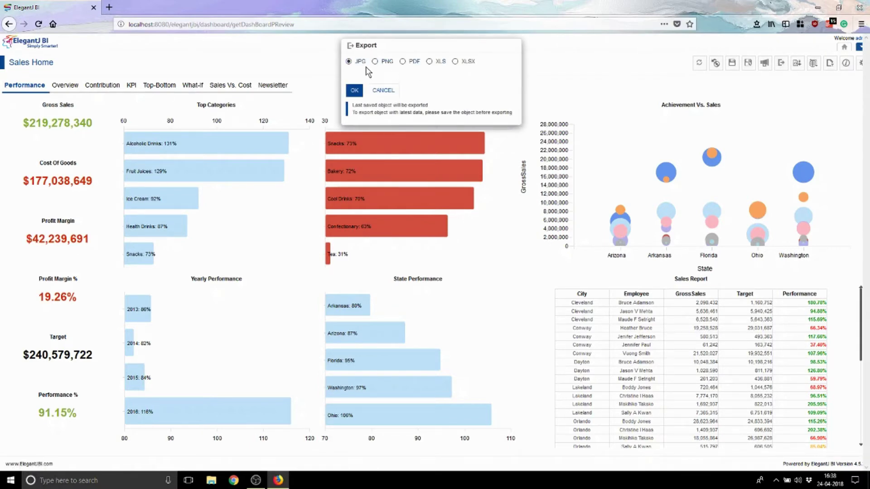
click(402, 61)
click(356, 91)
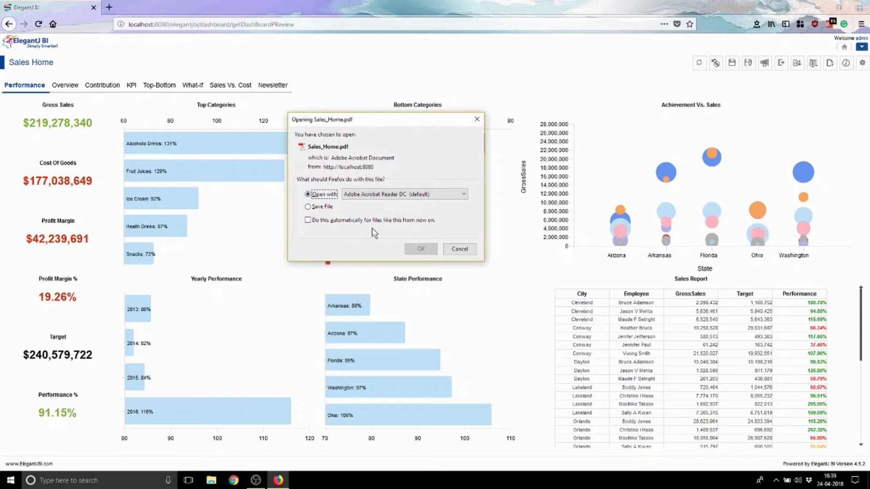
click(412, 250)
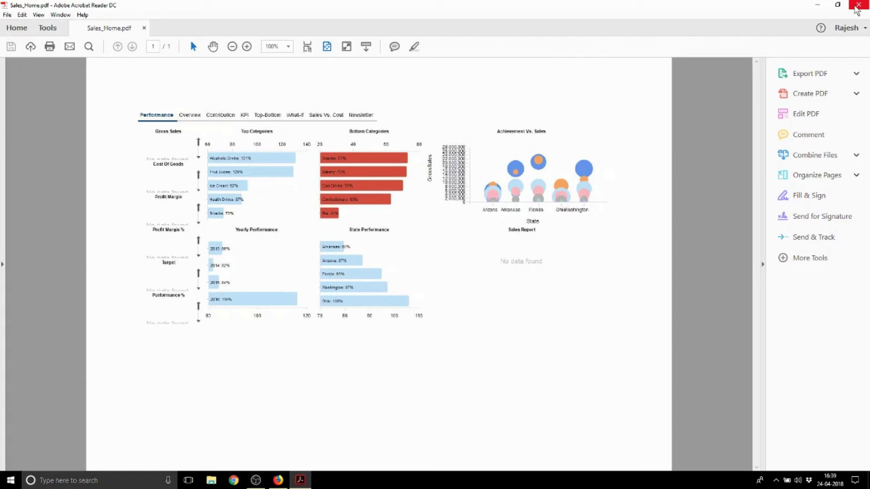
click(857, 6)
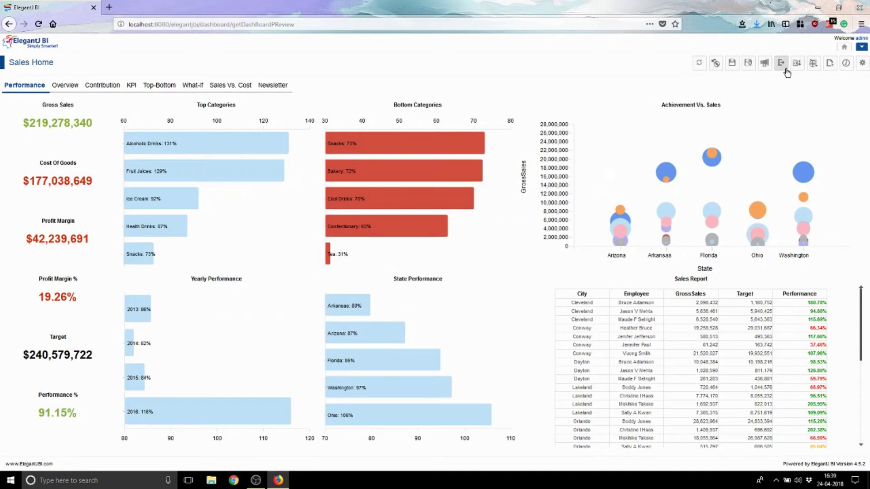